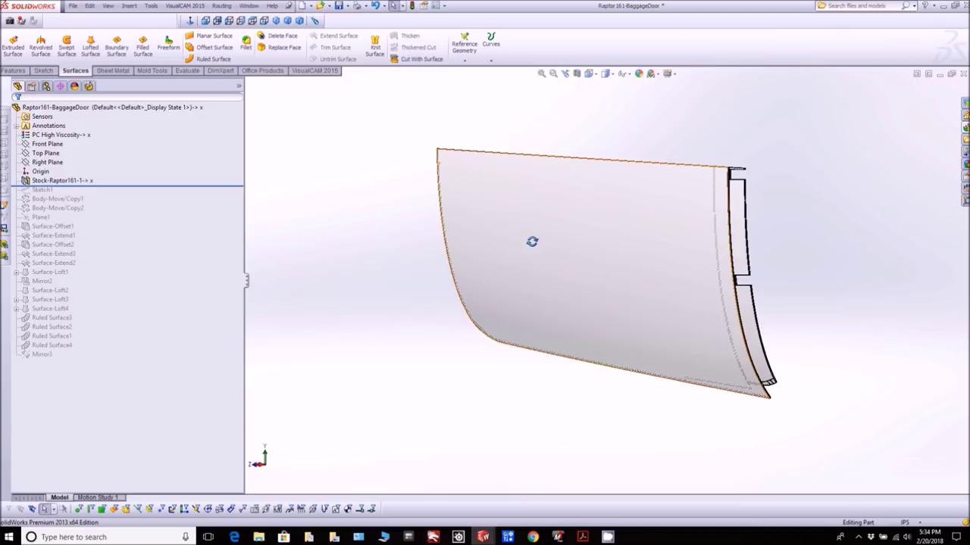
Roll the baggage door's feature history forward past Mirror3 and inspect the rebuilt surfaces, starting from the Front view.
click(84, 183)
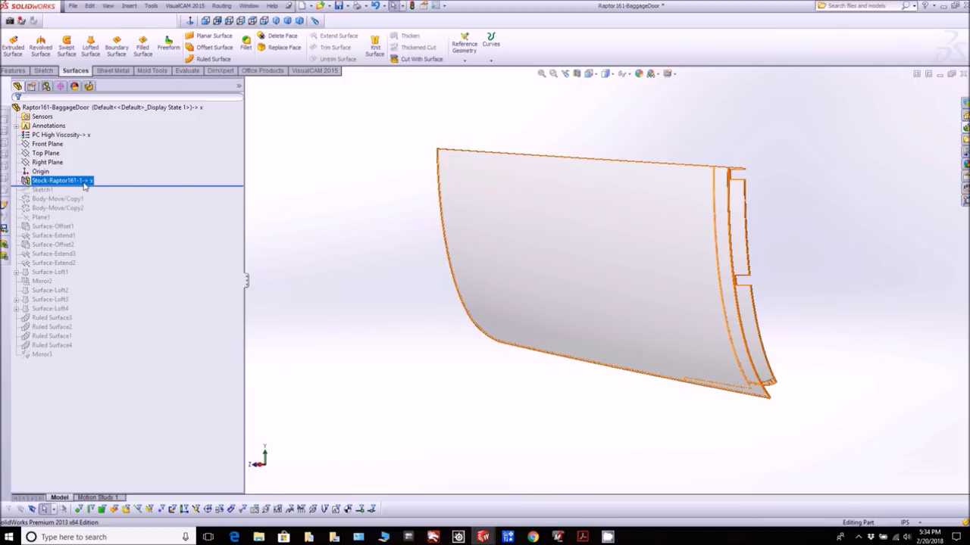
drag(91, 187, 106, 360)
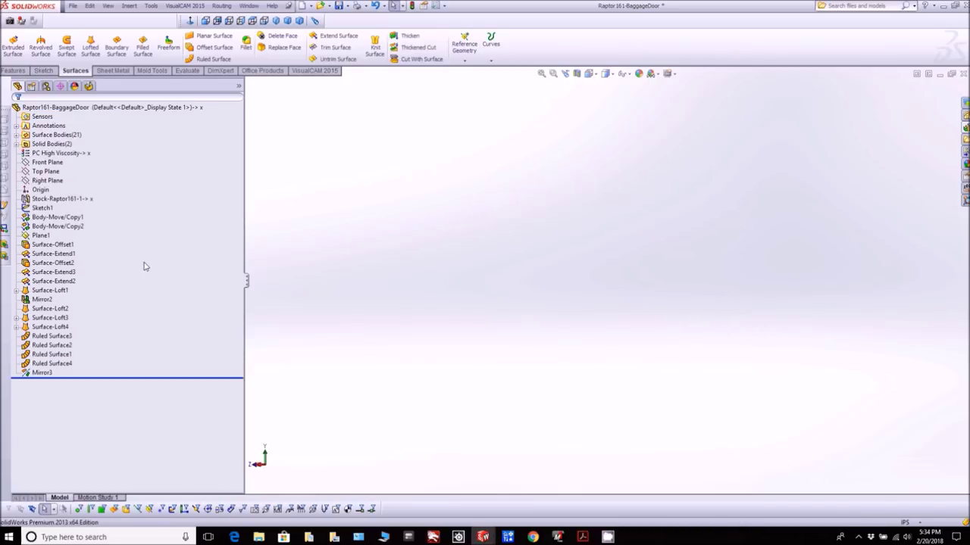
click(206, 22)
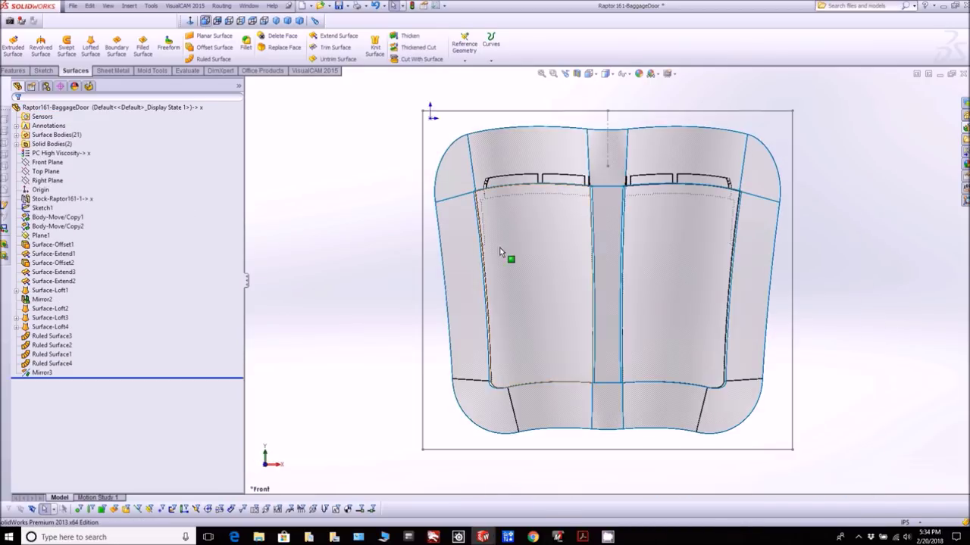
scroll(658, 270, down, 4)
drag(658, 269, 622, 123)
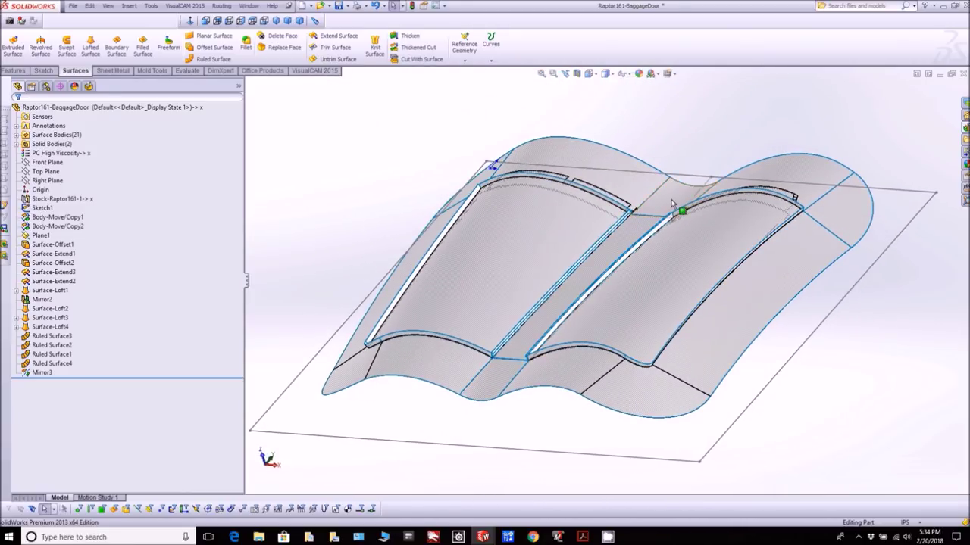
scroll(651, 239, down, 2)
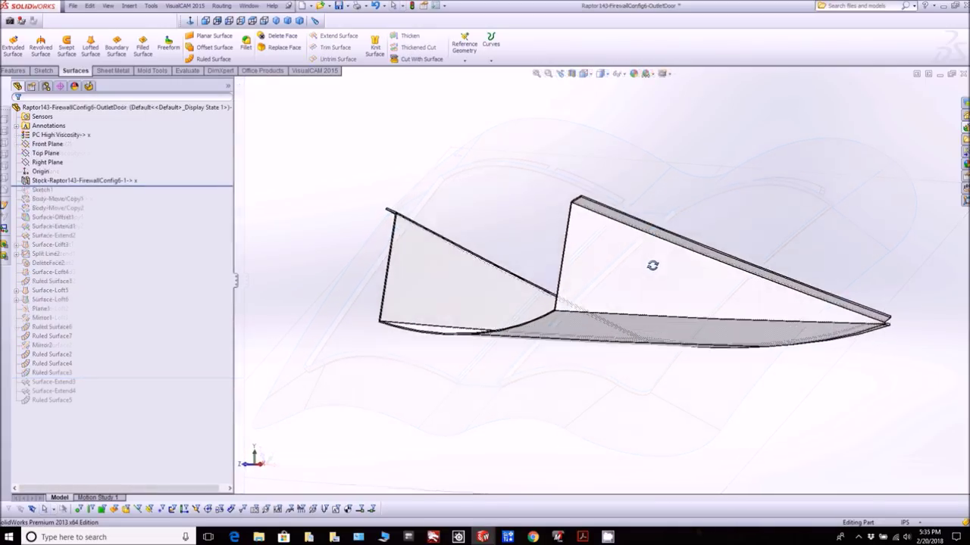
Roll the outlet door's feature history forward past Ruled Surface5 and inspect the rebuilt surfaces, starting from the Front view.
drag(661, 254, 677, 234)
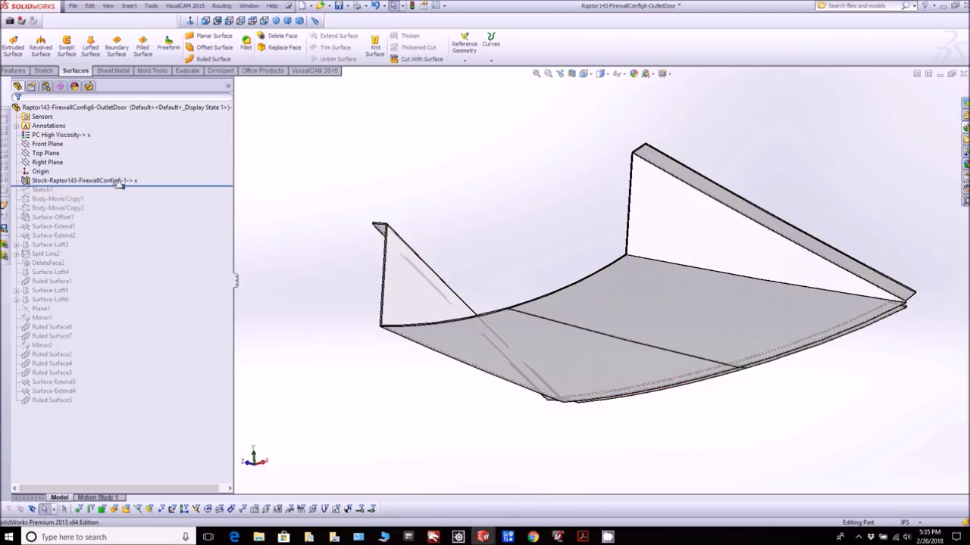
drag(119, 184, 110, 402)
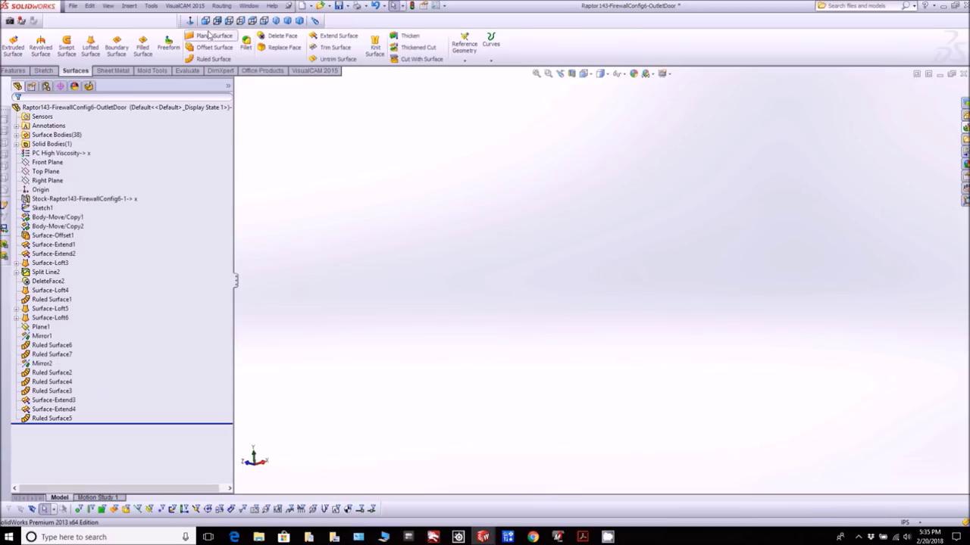
click(205, 20)
scroll(612, 303, down, 4)
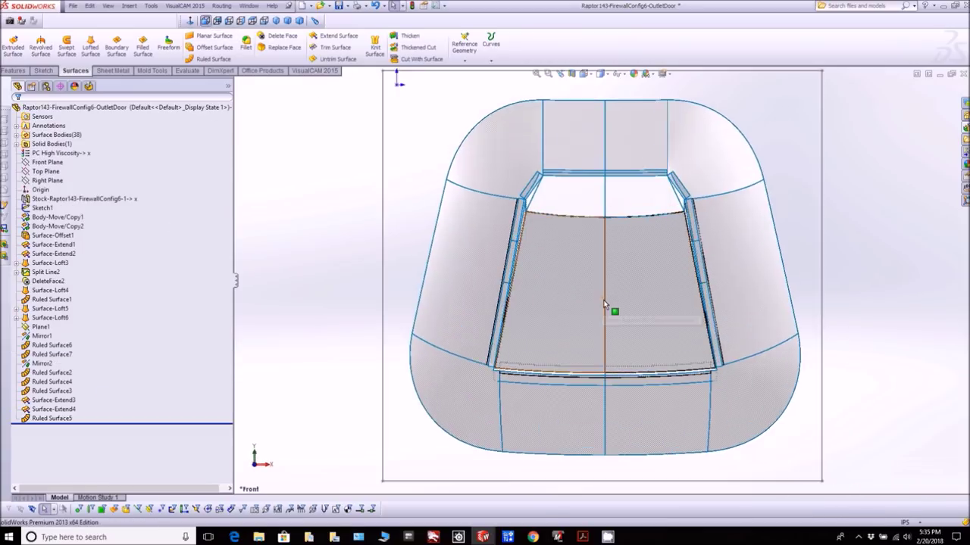
drag(612, 290, 711, 265)
scroll(745, 322, down, 3)
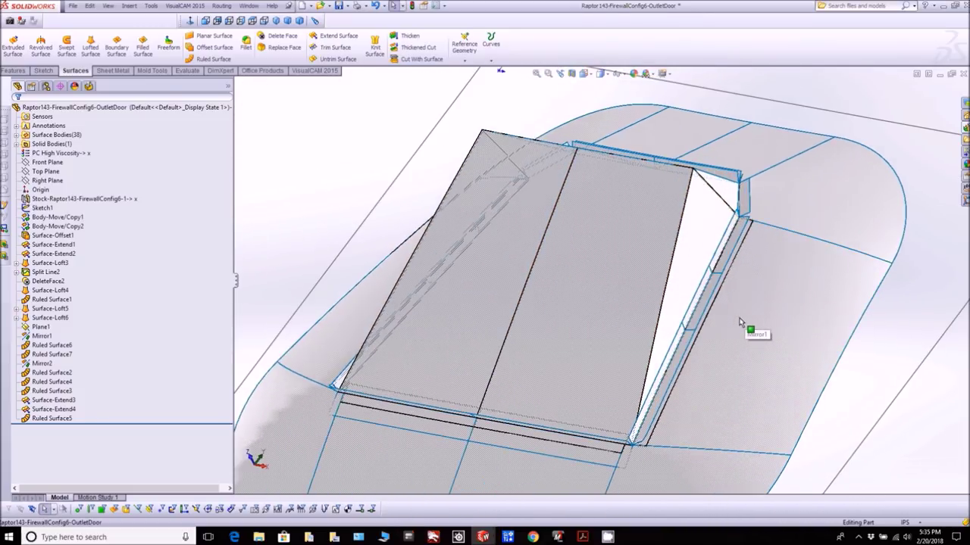
mouse_move(738, 324)
mouse_down()
mouse_move(722, 318)
mouse_move(717, 337)
mouse_move(735, 324)
mouse_up()
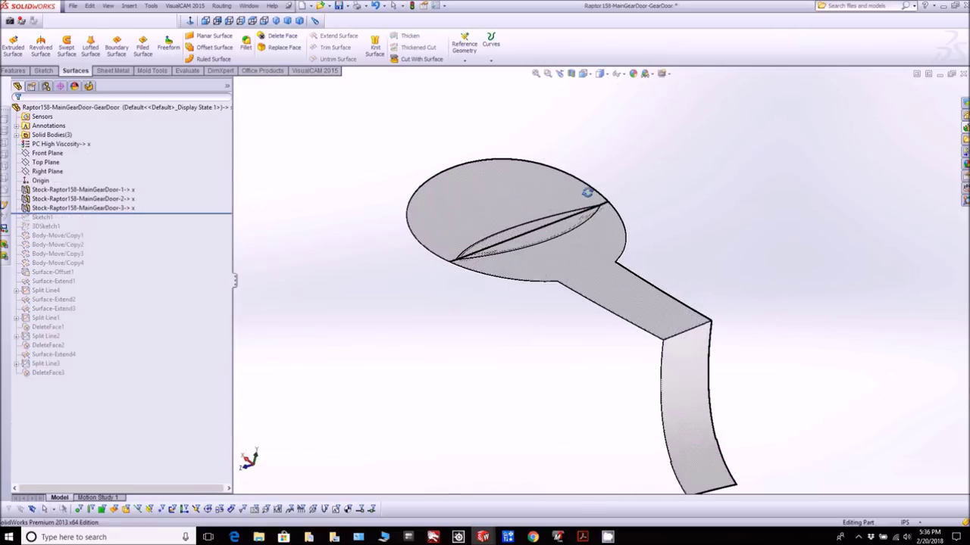
Examine the main gear door's stock bodies, highlighting the round door face, the curved strip and both bulged bodies at the split.
drag(587, 193, 593, 231)
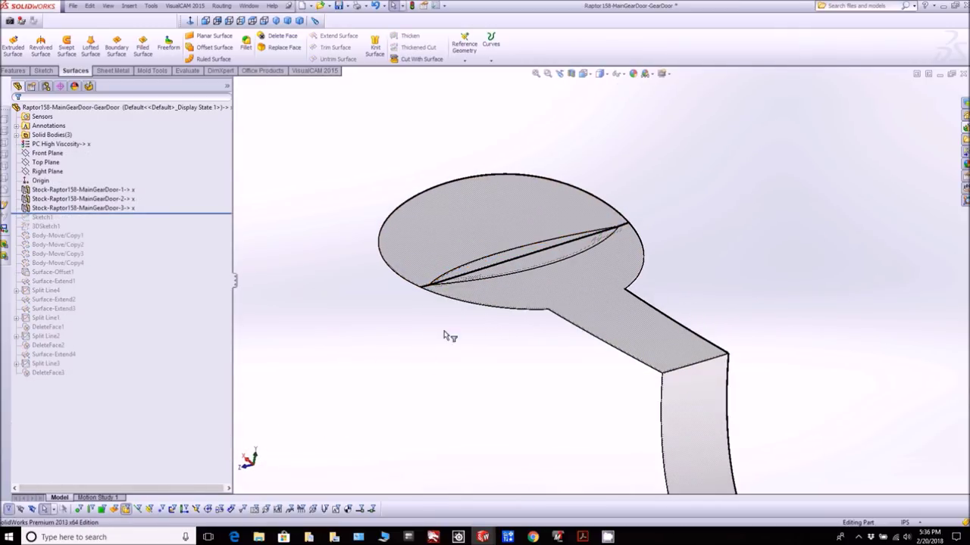
click(498, 233)
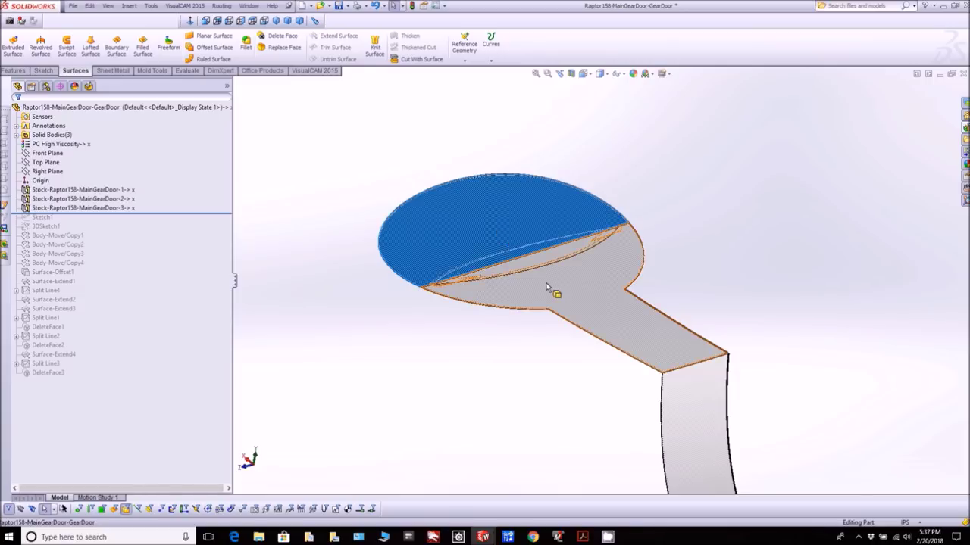
click(710, 384)
scroll(711, 390, up, 2)
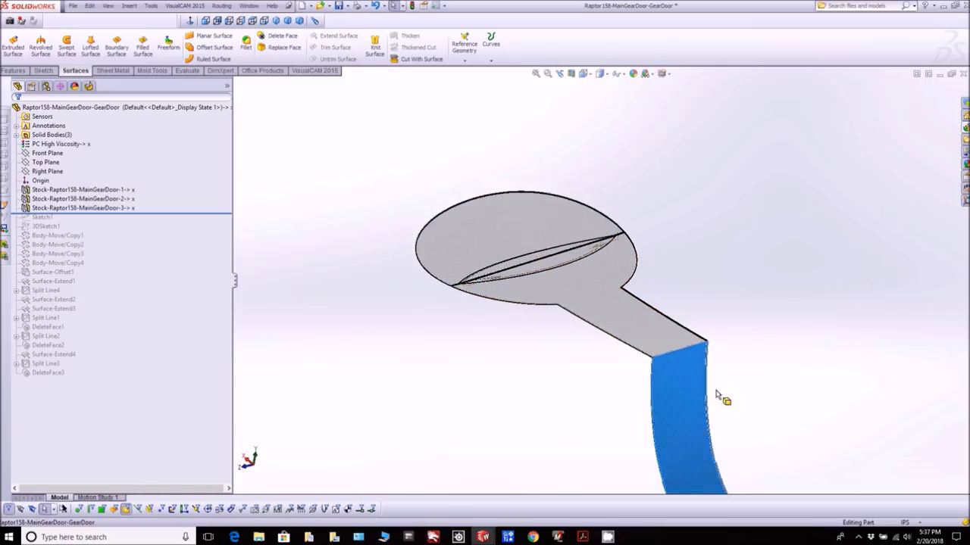
scroll(686, 412, down, 2)
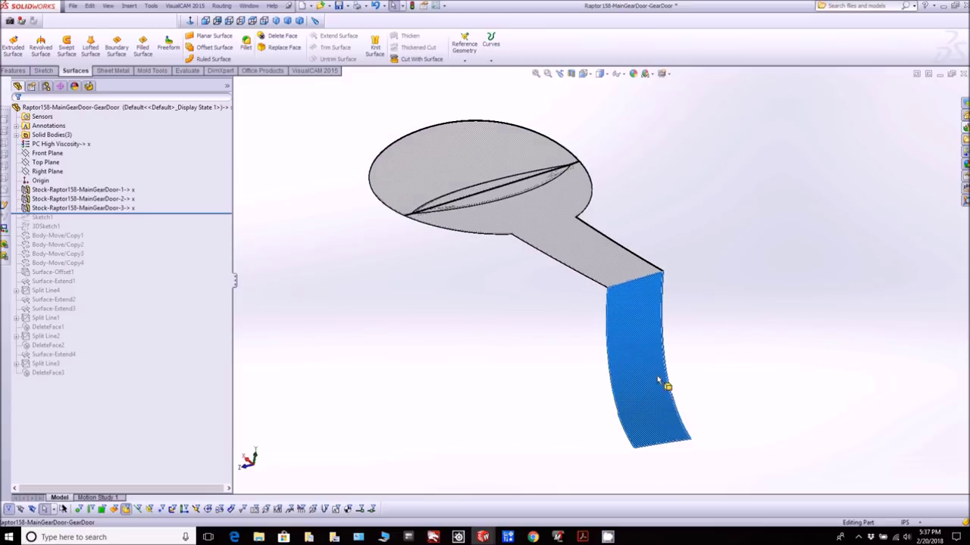
click(414, 331)
click(485, 206)
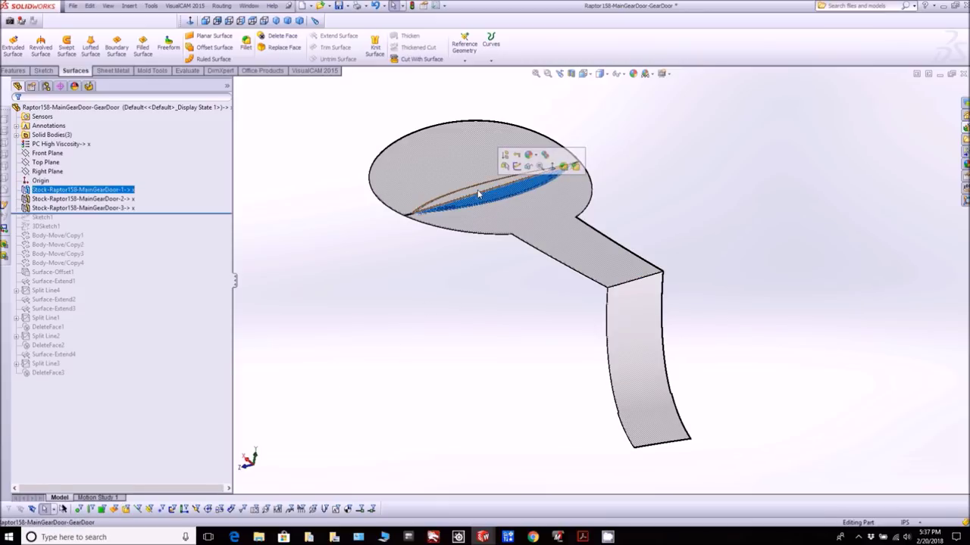
click(479, 196)
scroll(553, 199, down, 2)
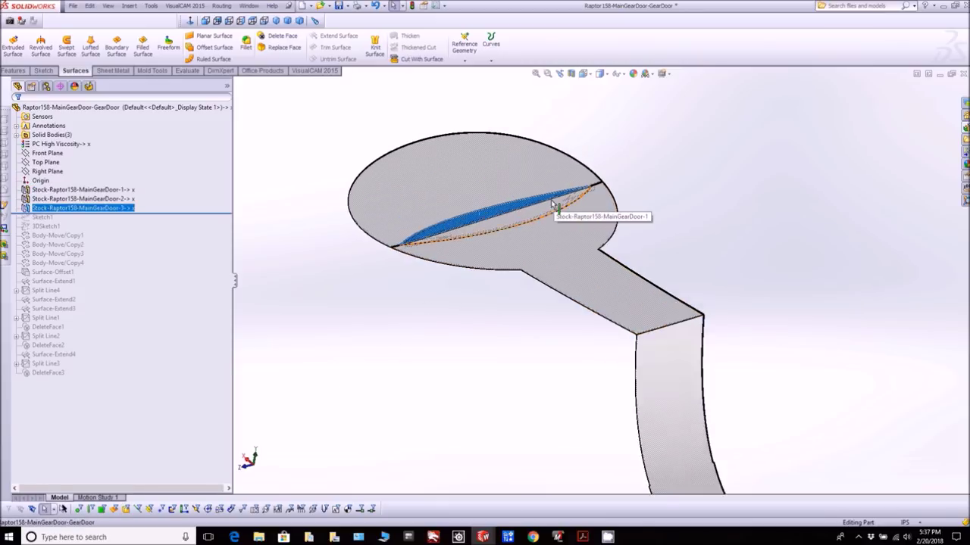
drag(553, 203, 503, 228)
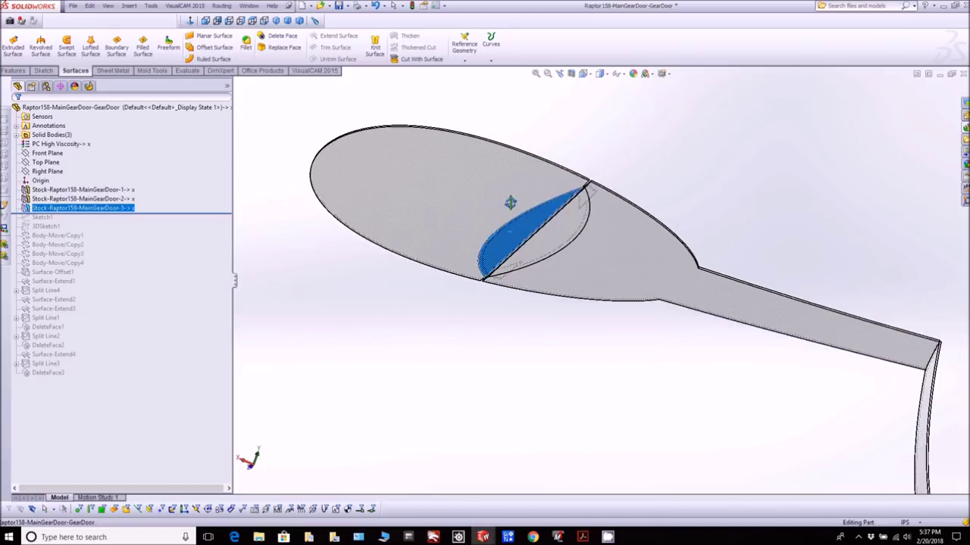
scroll(630, 295, down, 3)
scroll(556, 278, up, 2)
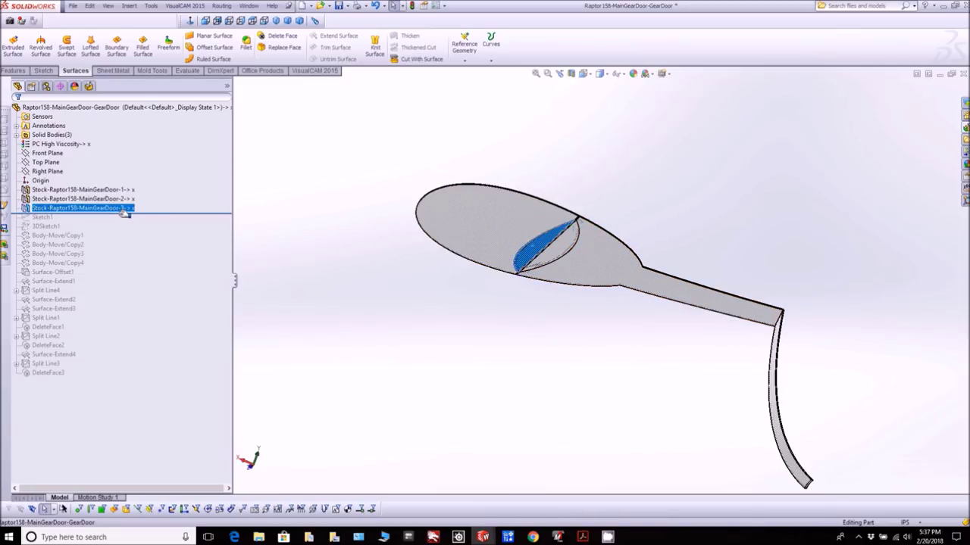
Roll the main gear door's feature history forward past DeleteFace3 and inspect the extended surfaces, starting from the Front view.
drag(123, 213, 103, 378)
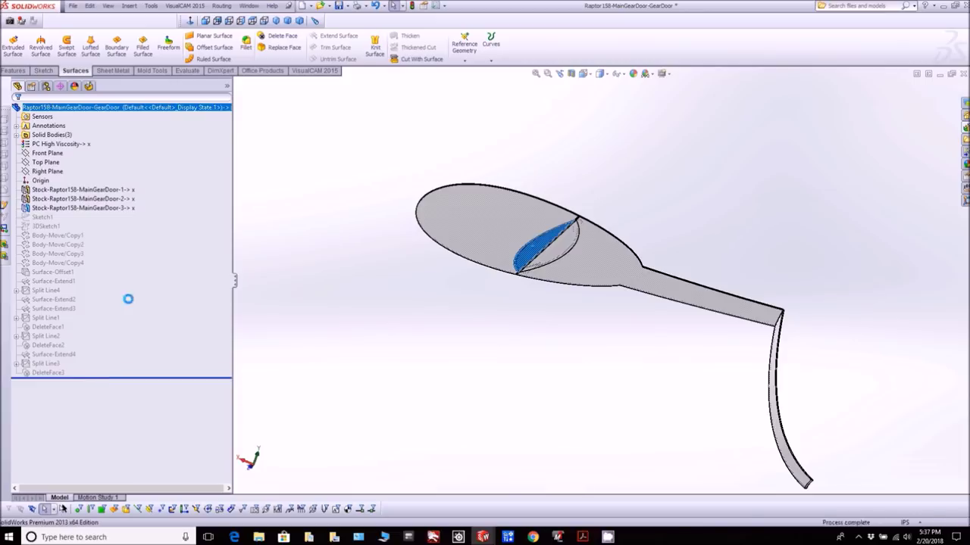
click(205, 21)
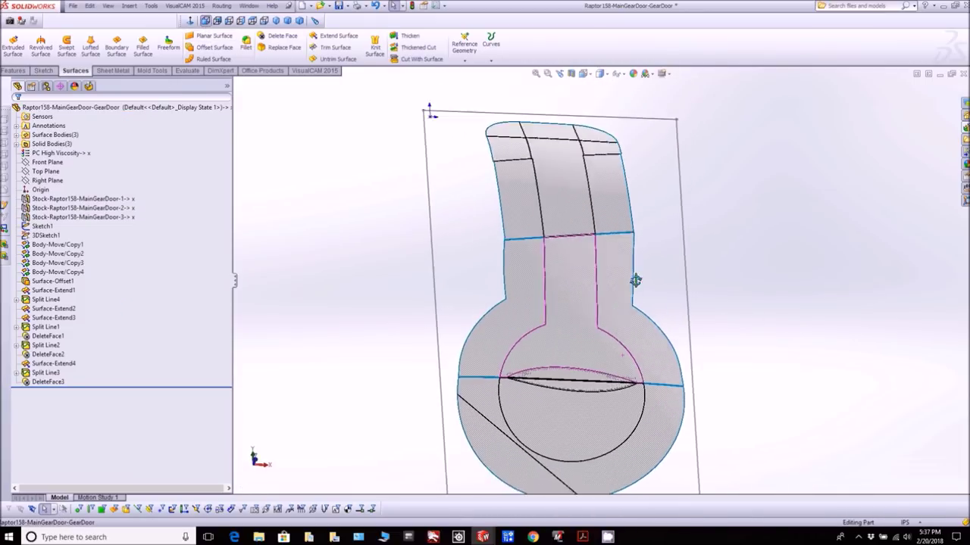
drag(635, 280, 732, 268)
scroll(691, 280, down, 3)
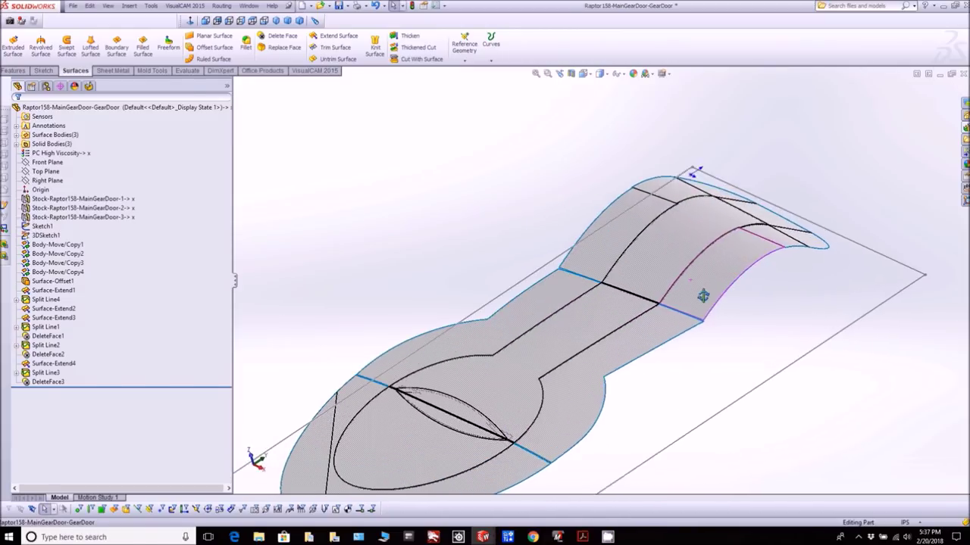
scroll(703, 295, up, 5)
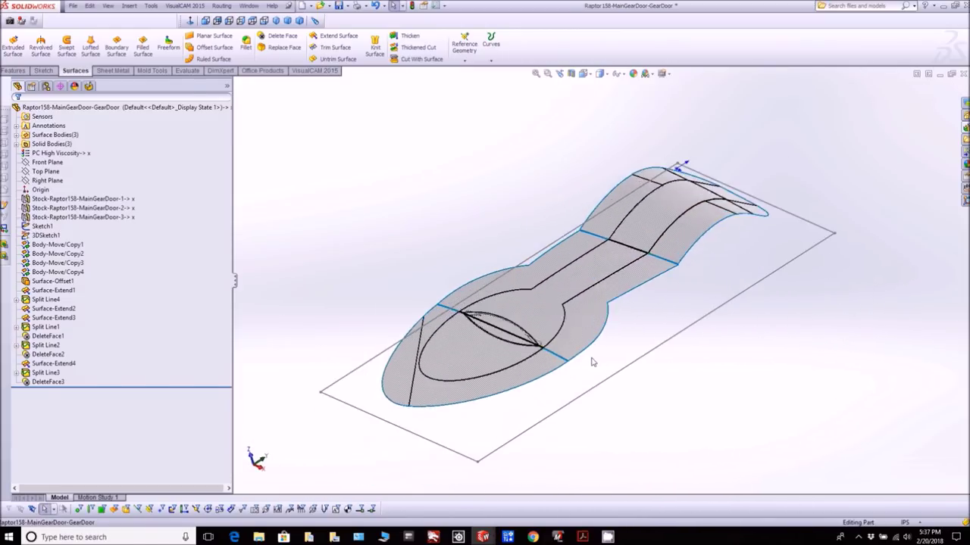
drag(592, 362, 595, 326)
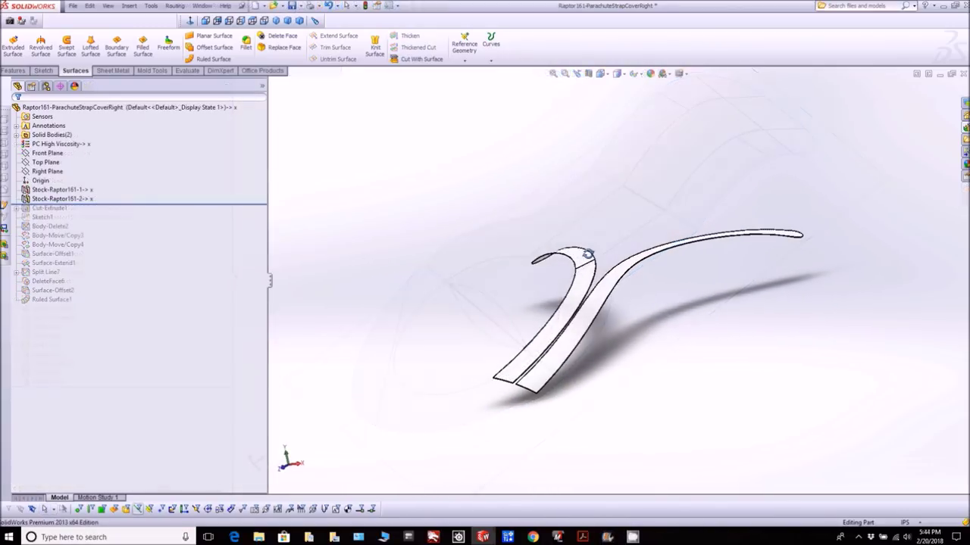
Inspect the two parachute strap cover stock bodies and roll the part's feature history forward past Ruled Surface1.
drag(579, 300, 576, 291)
scroll(757, 250, down, 5)
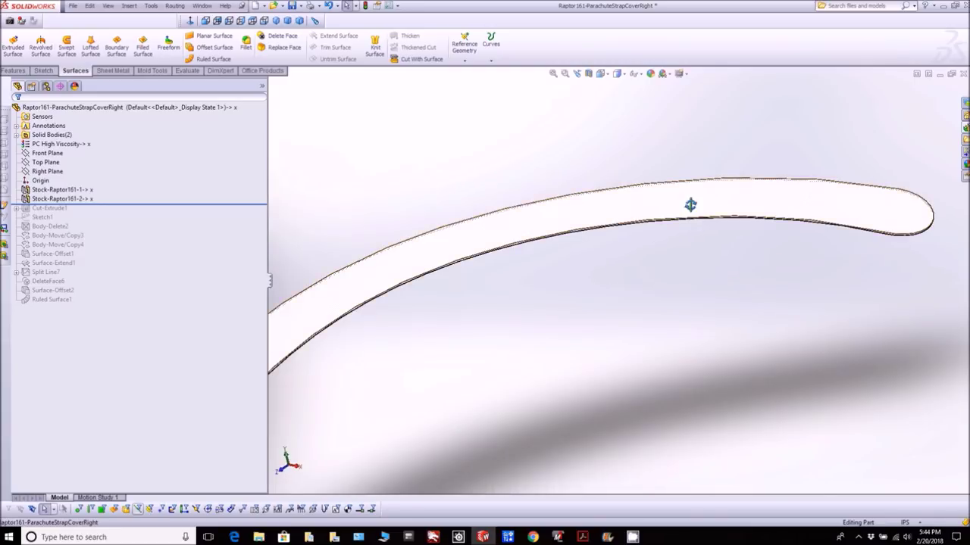
scroll(690, 204, up, 6)
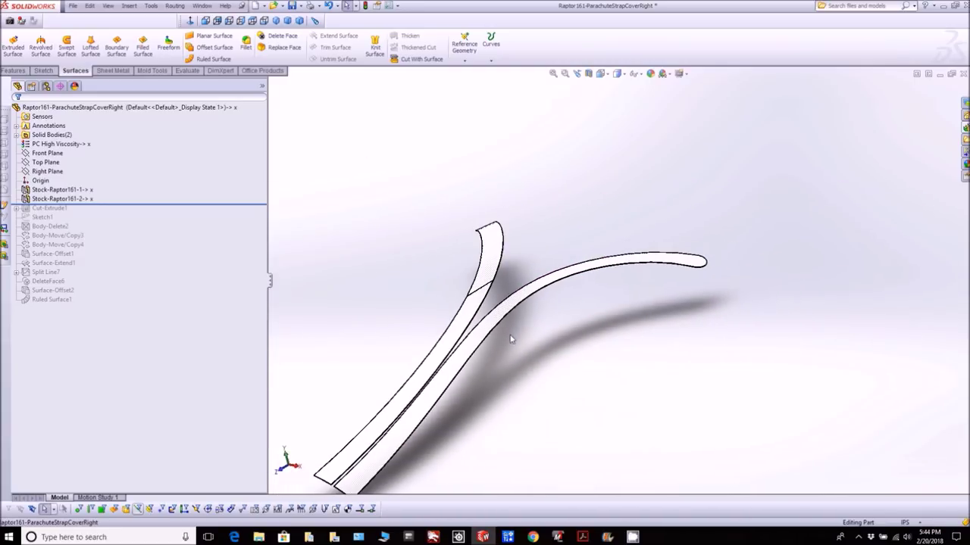
scroll(478, 369, down, 4)
scroll(508, 277, up, 3)
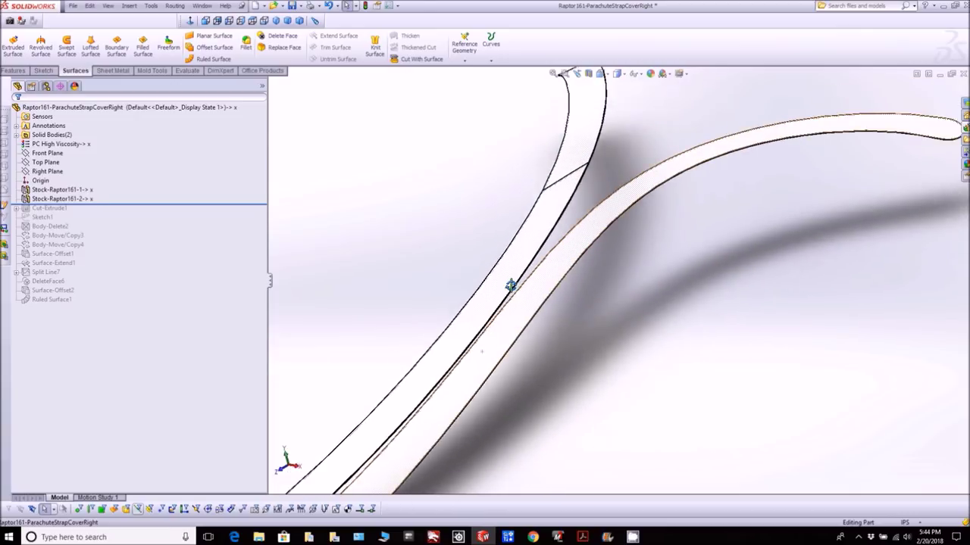
scroll(514, 270, up, 3)
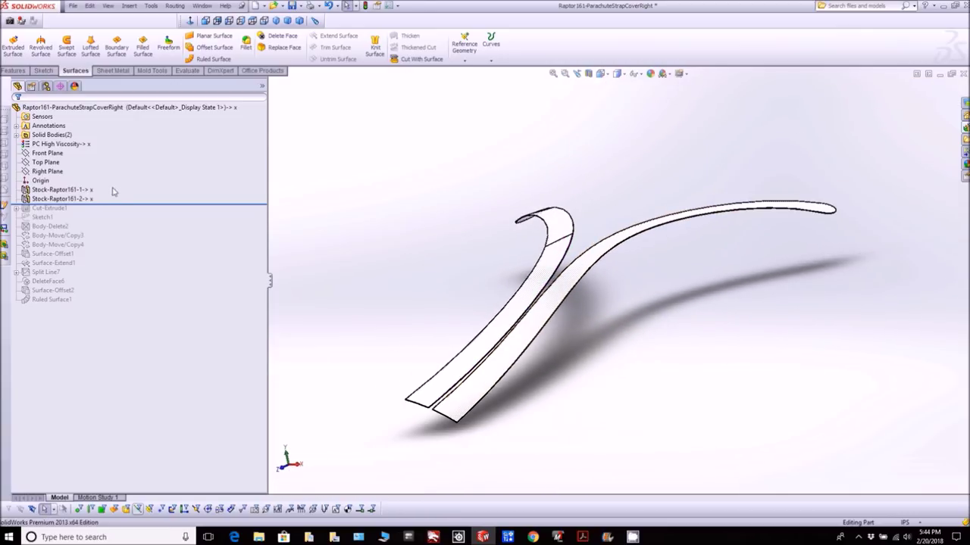
drag(119, 206, 120, 308)
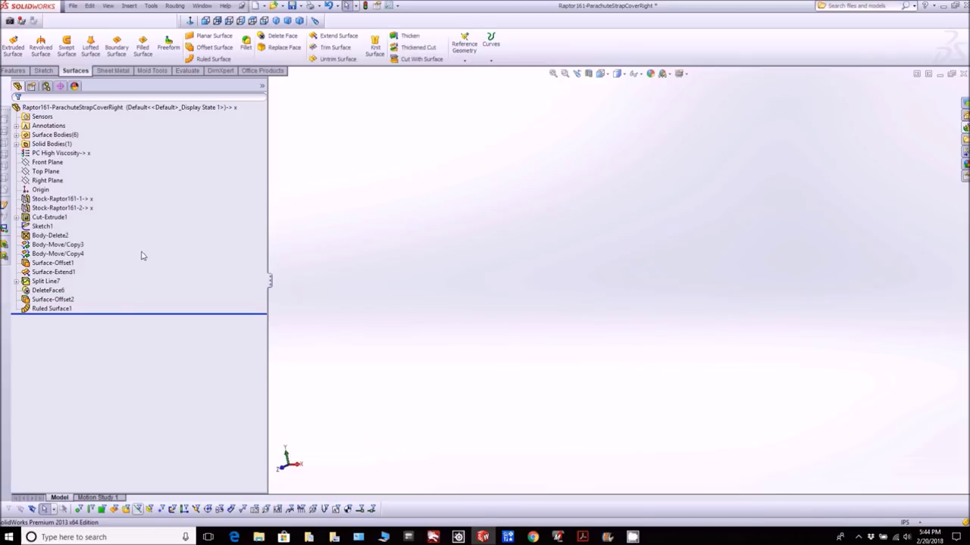
Examine the parachute strap cover's flange surfaces and narrow channel along their whole length, from the squared end to the rounded tip.
drag(606, 334, 630, 277)
key(Escape)
scroll(629, 278, down, 5)
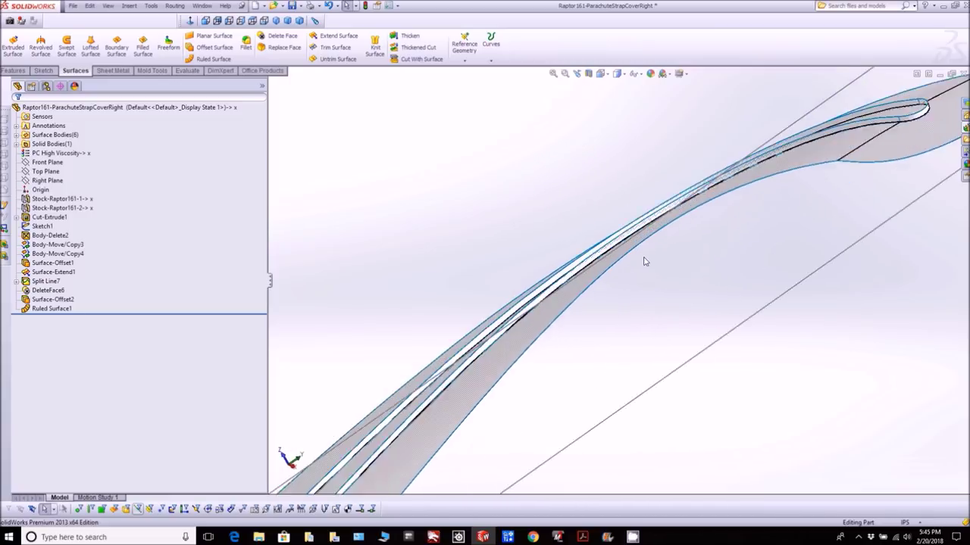
scroll(674, 216, up, 5)
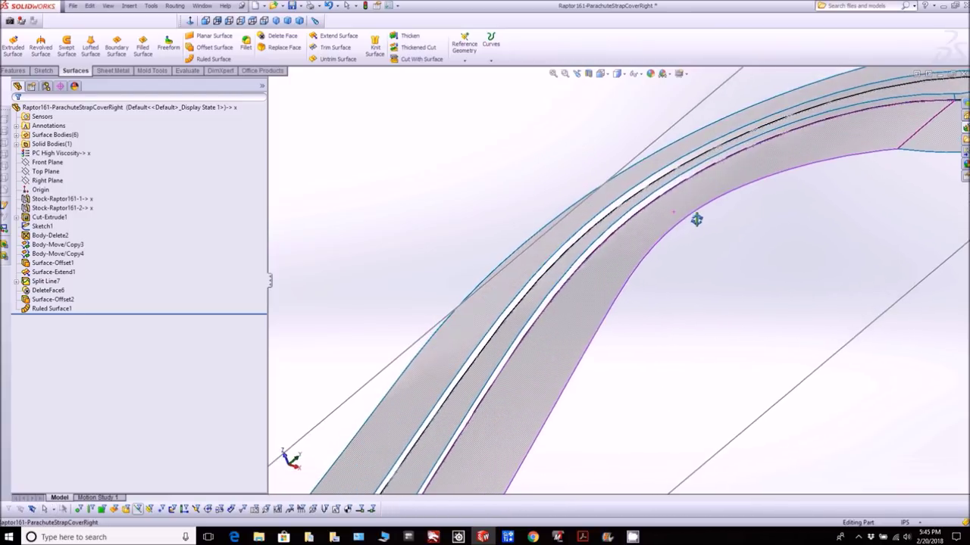
scroll(569, 379, down, 3)
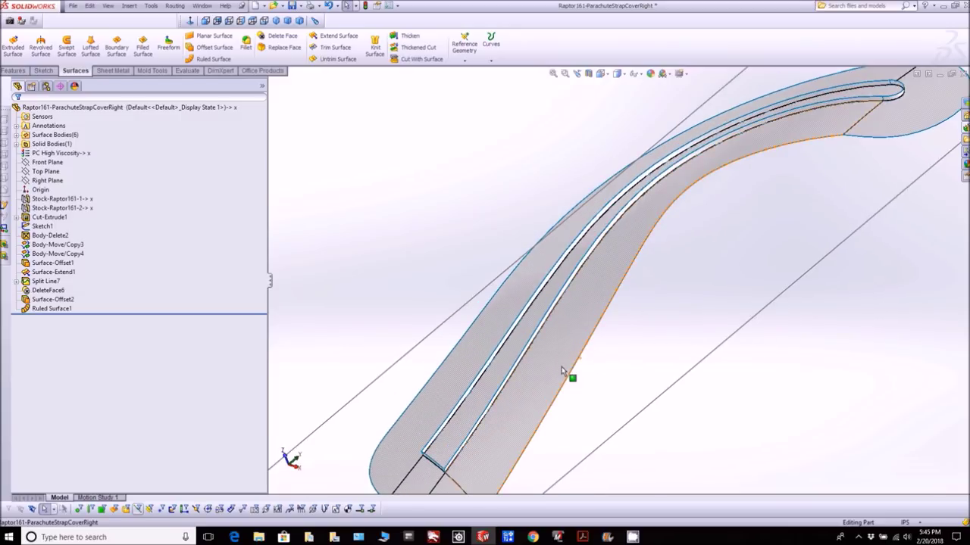
scroll(584, 341, up, 3)
drag(595, 306, 615, 282)
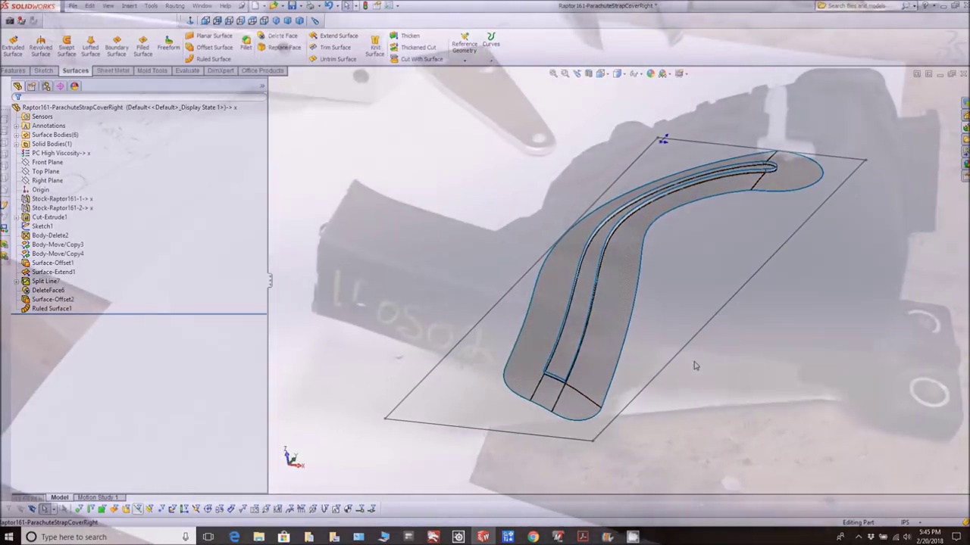